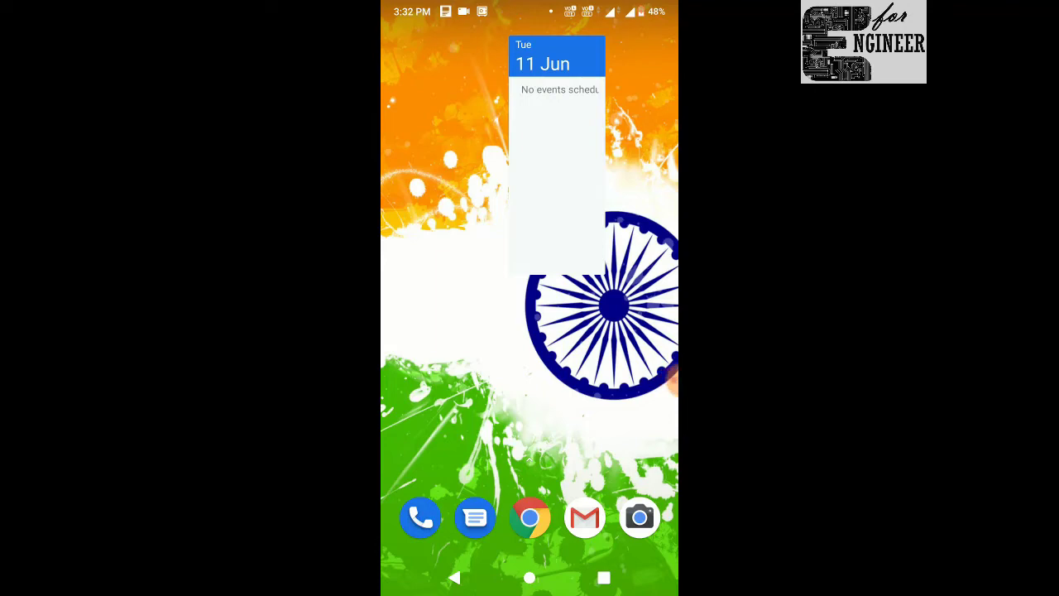
- Launch Play Store, search 'alexa' and open the Amazon Alexa app
left_click_drag(530, 463, 529, 165)
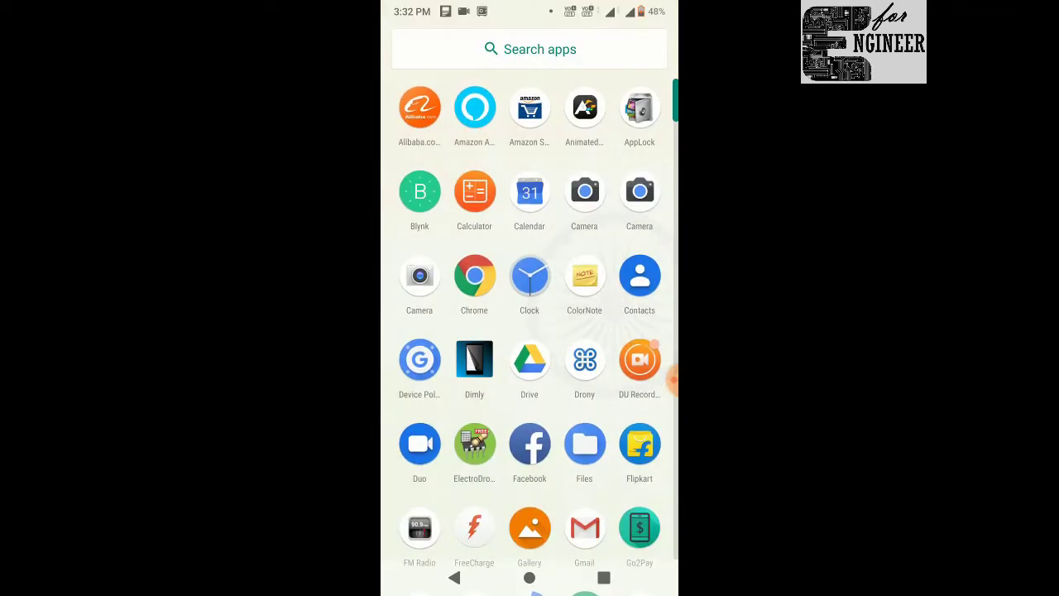
scroll(529, 331, "down", 10)
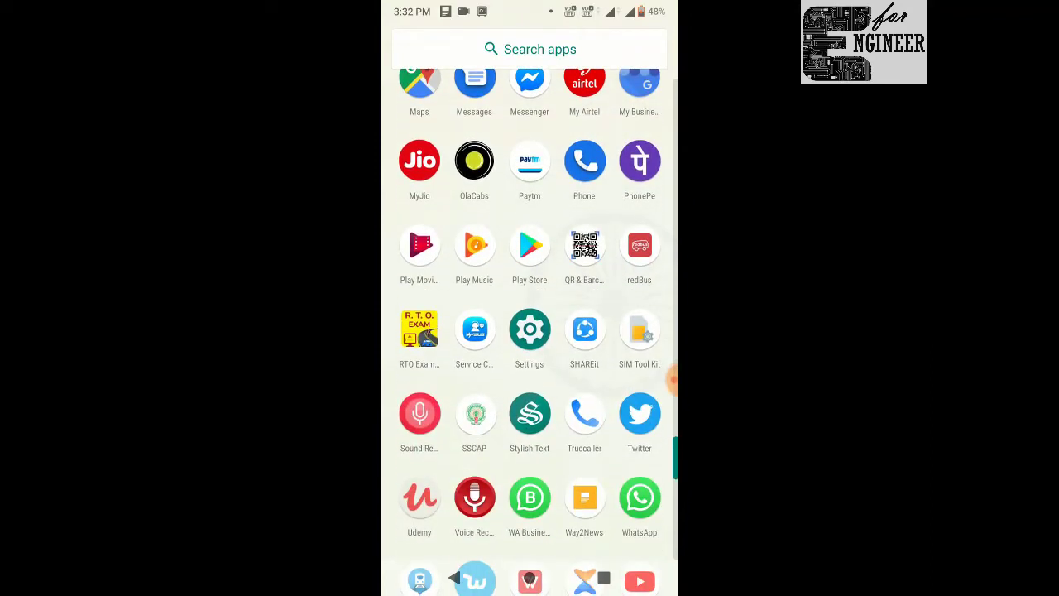
left_click(530, 245)
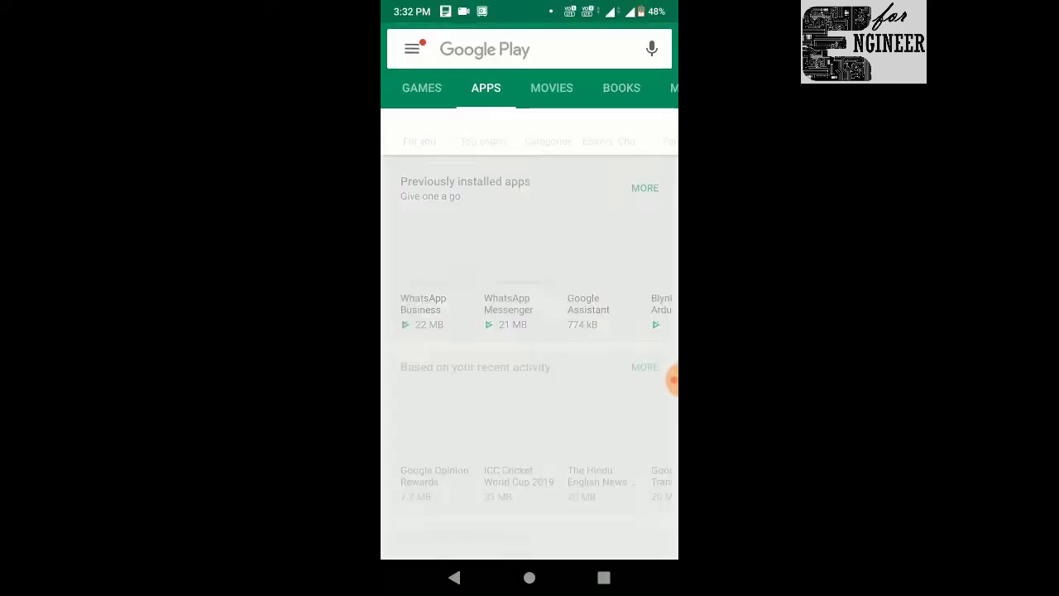
left_click(529, 49)
type("al")
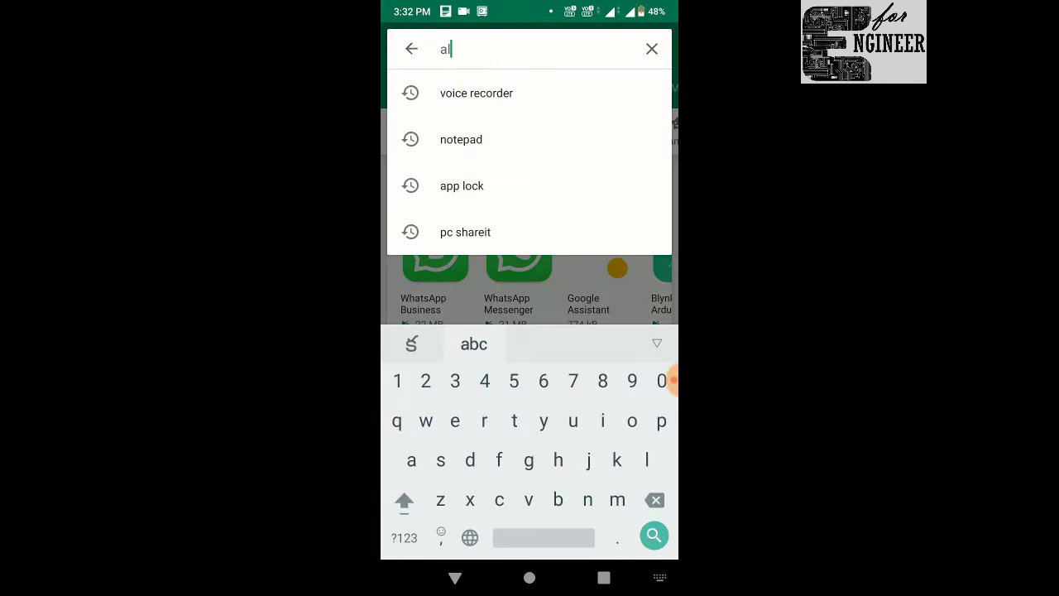
type("exa")
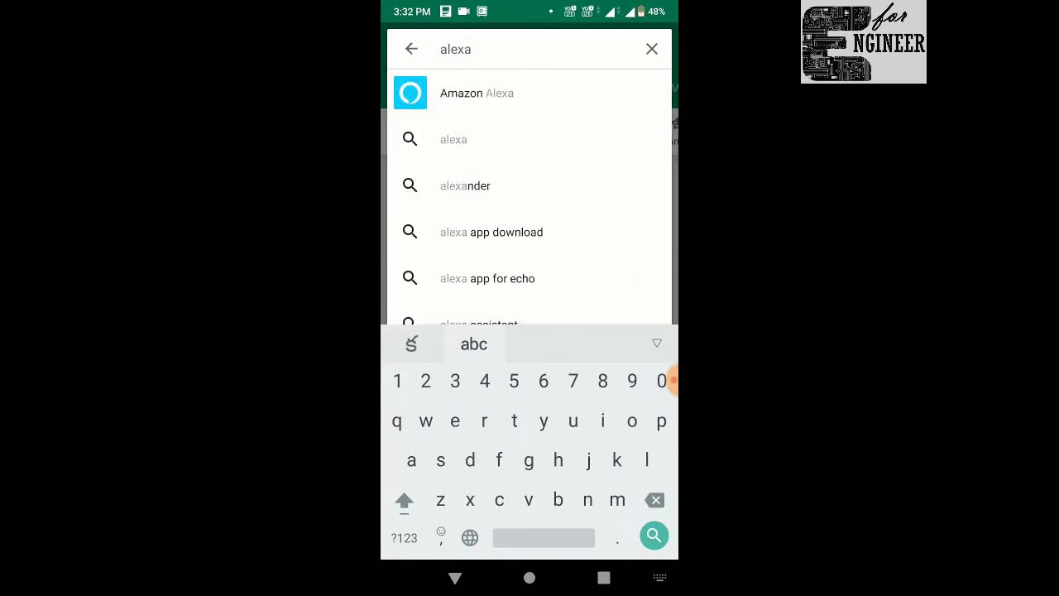
left_click(476, 92)
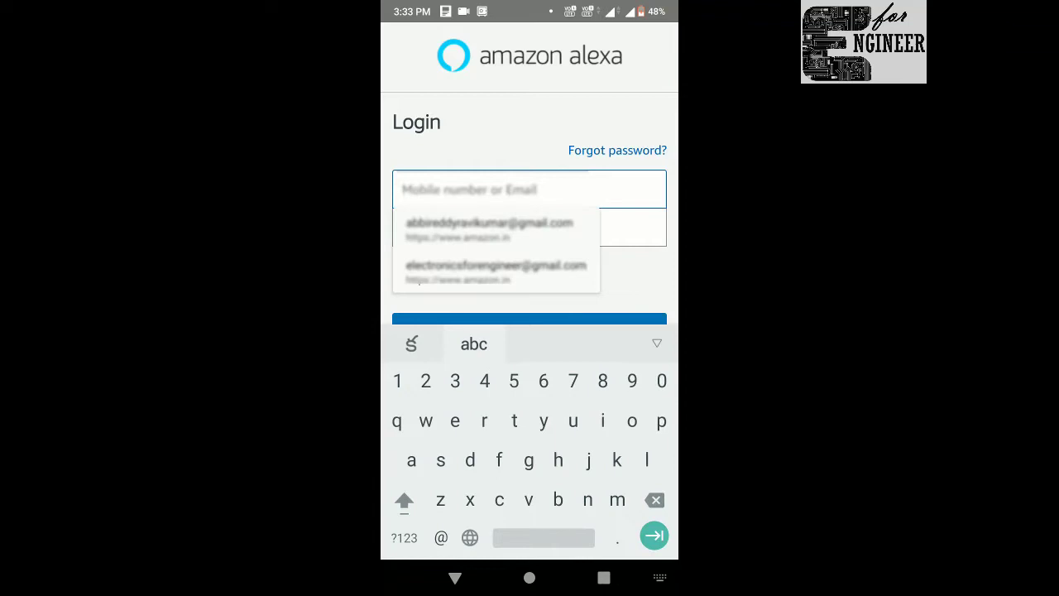
- Sign in to Alexa with the saved Amazon account's auto-filled email and password
left_click(671, 380)
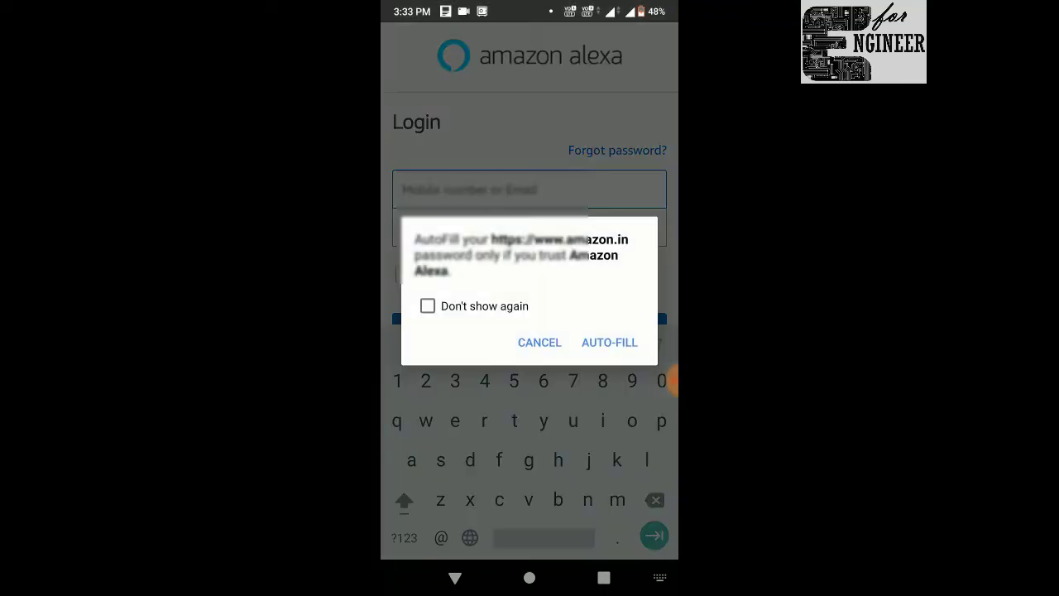
left_click(609, 342)
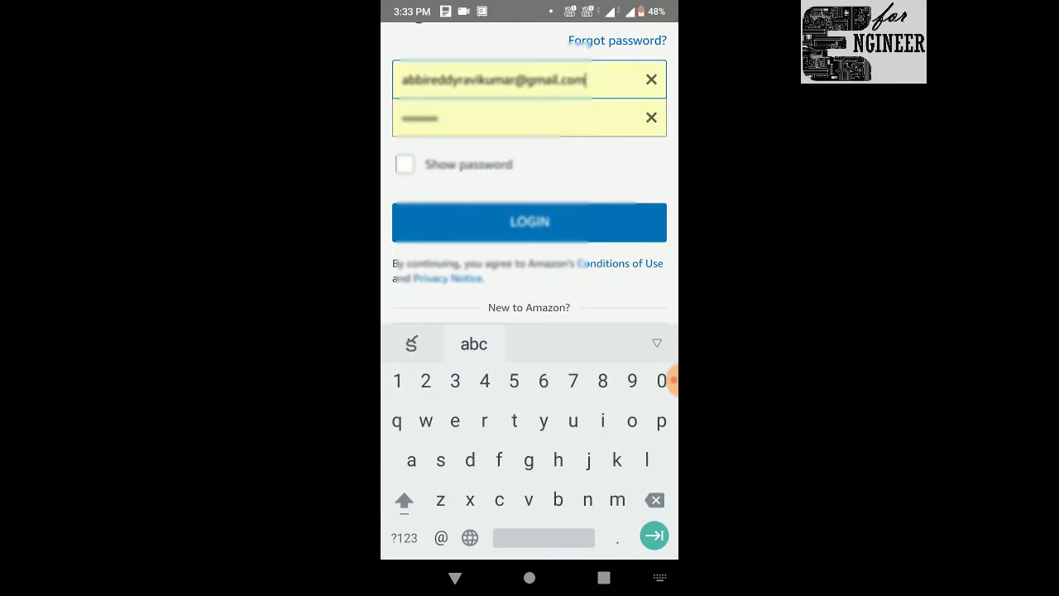
key("Escape")
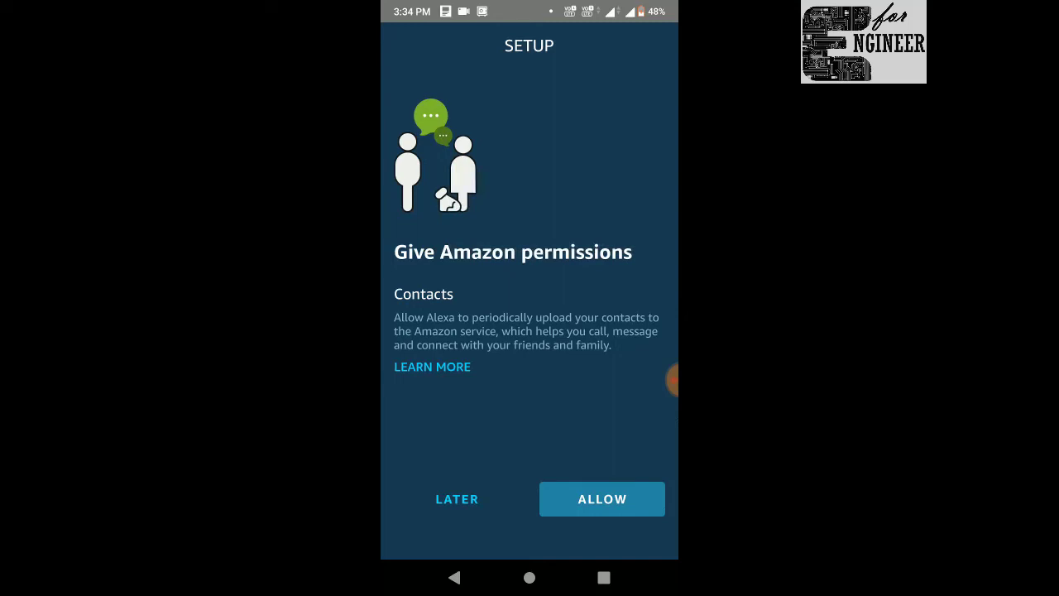
- Grant Alexa contacts access and skip device setup for now
left_click(603, 499)
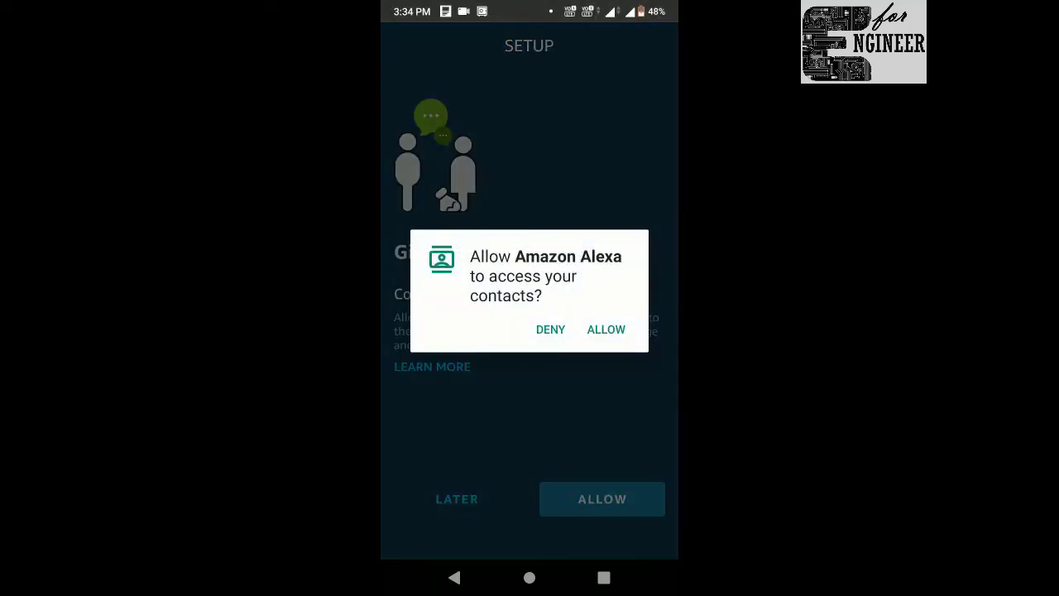
left_click(606, 330)
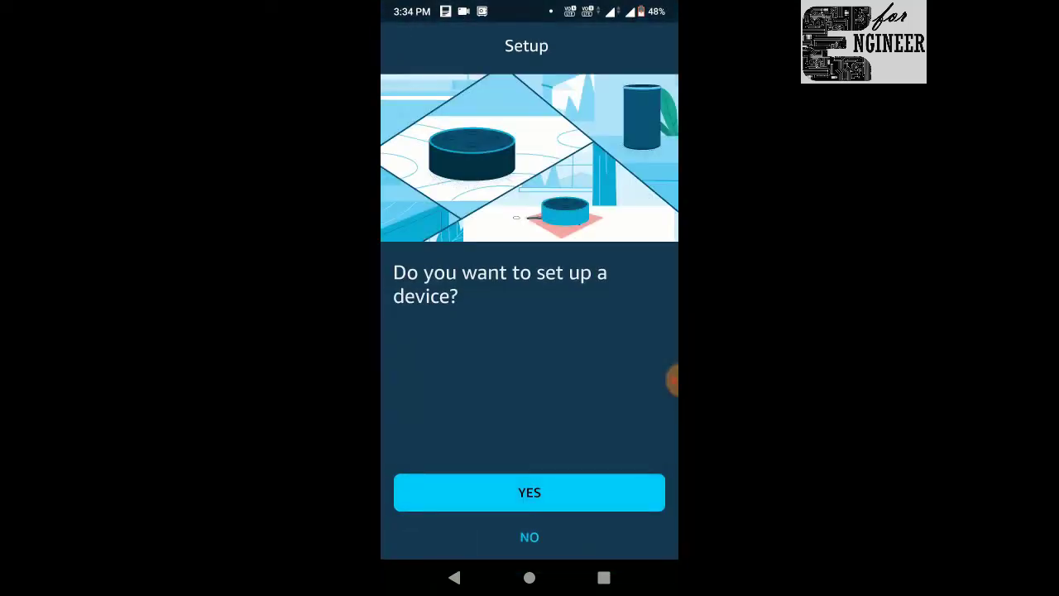
left_click(529, 537)
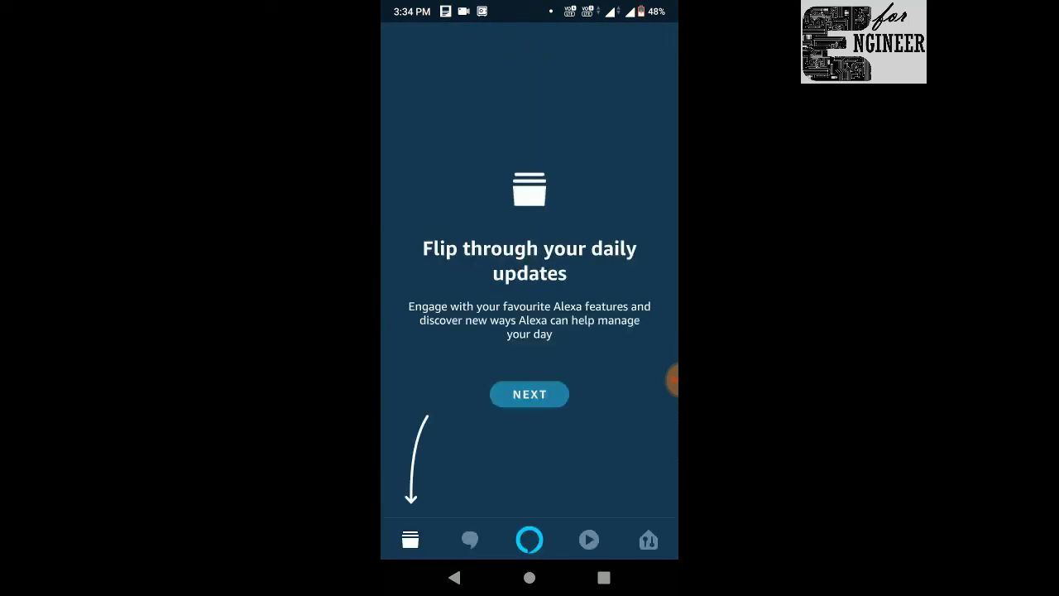
- Finish the intro tour and go to the Devices page
left_click(529, 394)
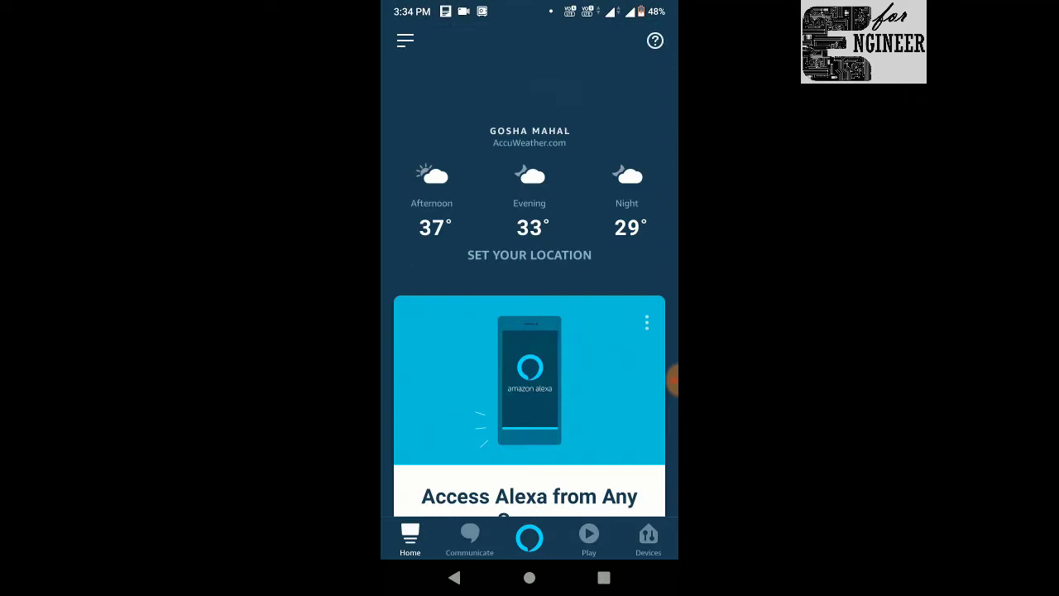
left_click(530, 388)
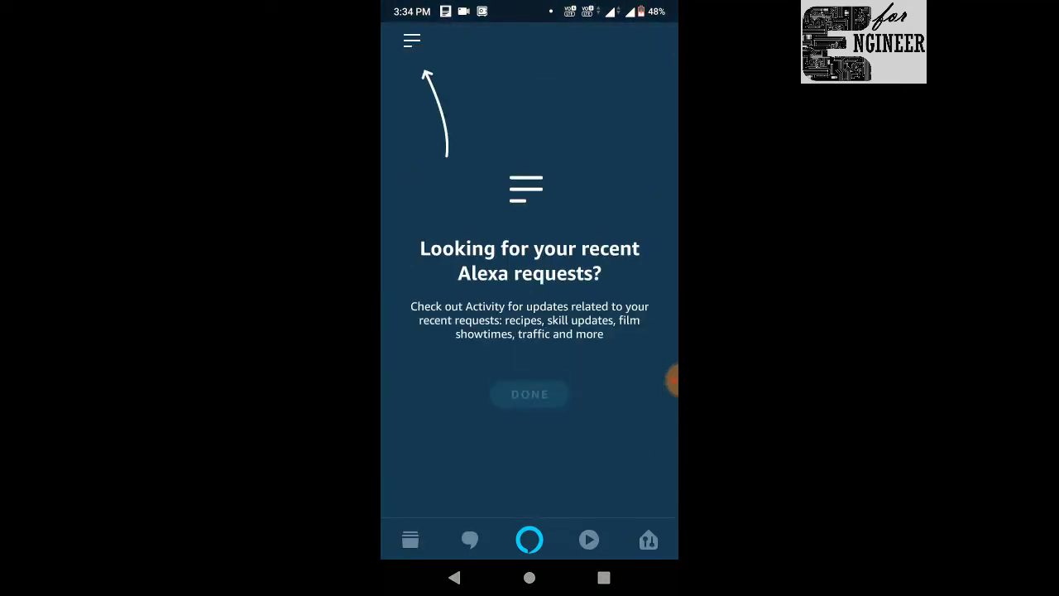
left_click(530, 394)
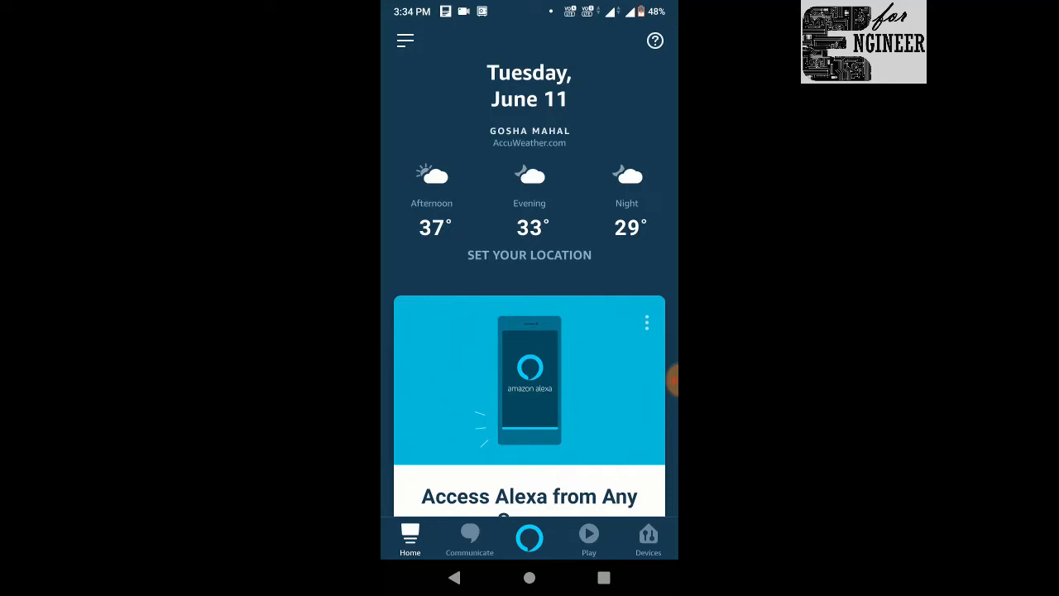
left_click(648, 540)
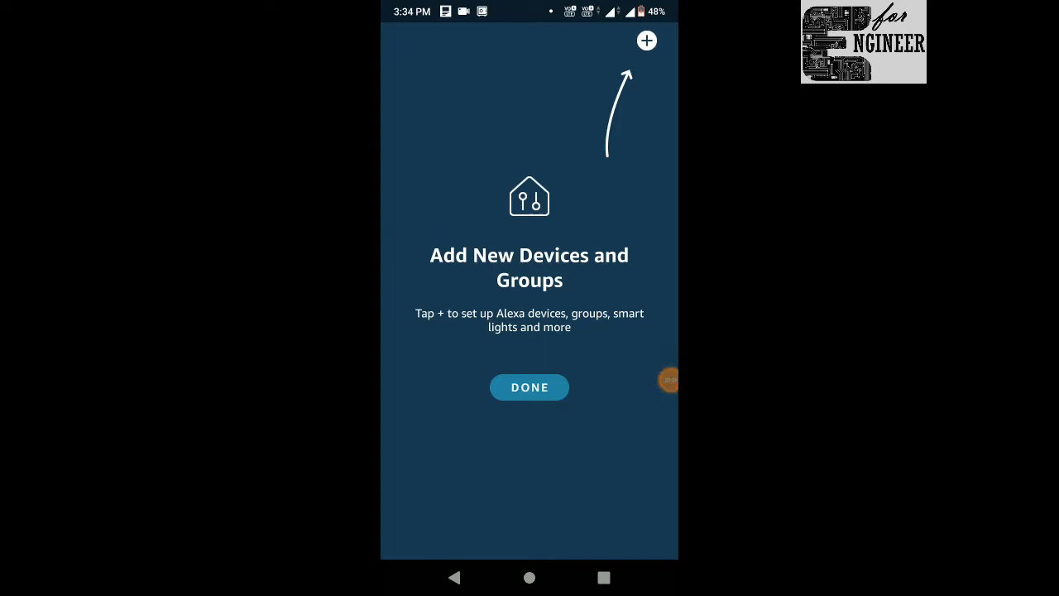
- Dismiss the devices tip and start adding a new device
left_click(529, 387)
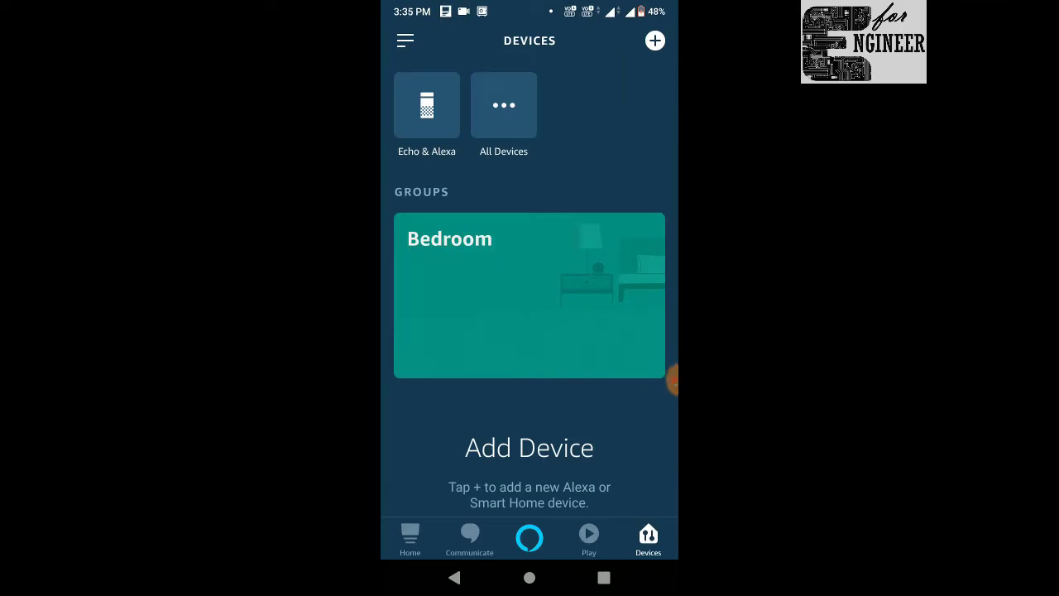
scroll(530, 290, "down", 2)
scroll(529, 289, "up", 2)
left_click(655, 41)
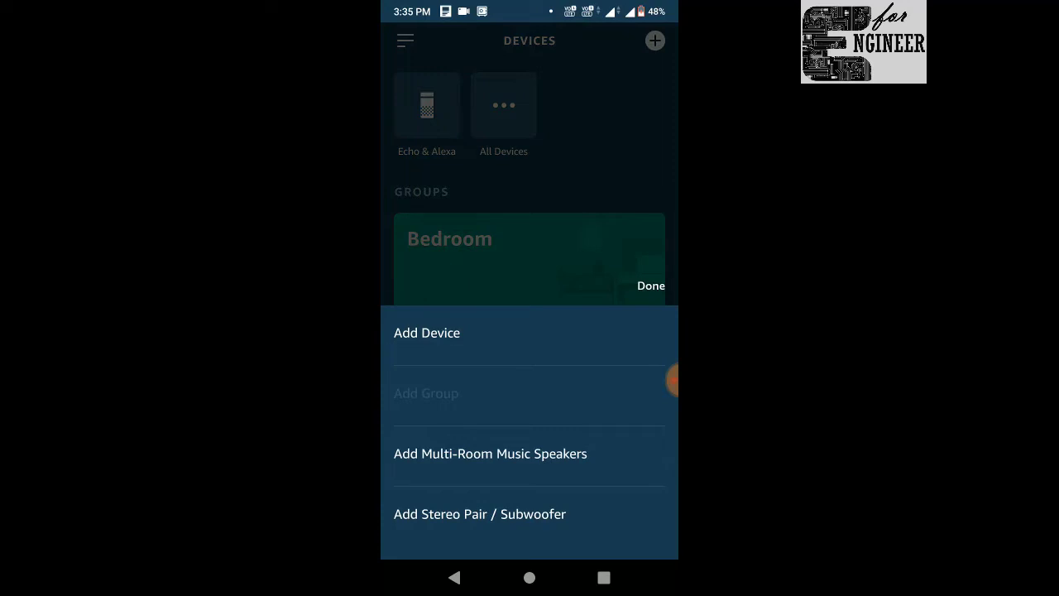
left_click(427, 332)
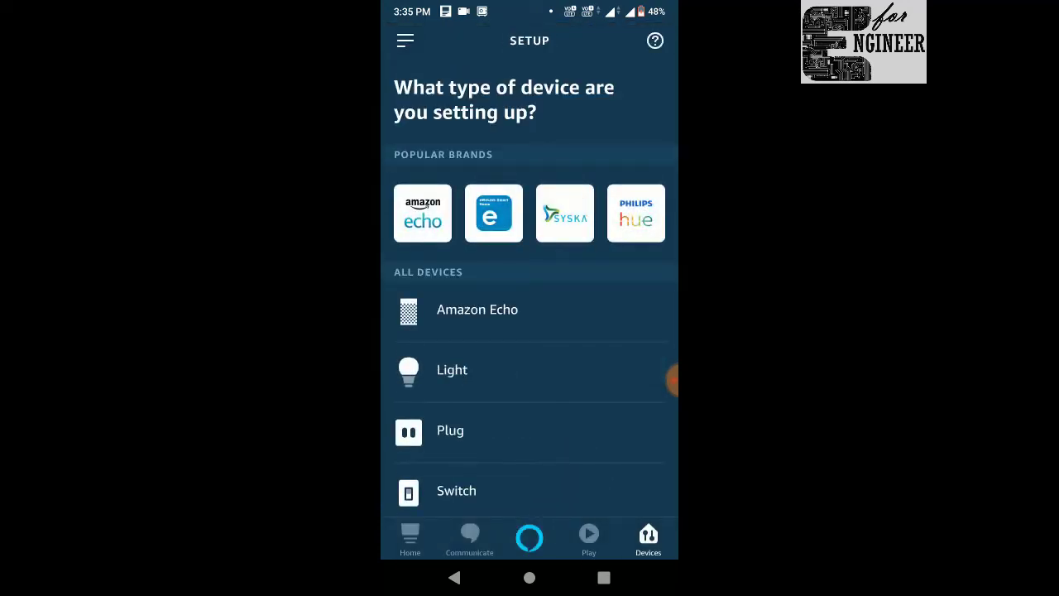
- Select Amazon Echo, then Echo Dot, as the device to set up
scroll(529, 348, "down", 5)
scroll(529, 348, "up", 3)
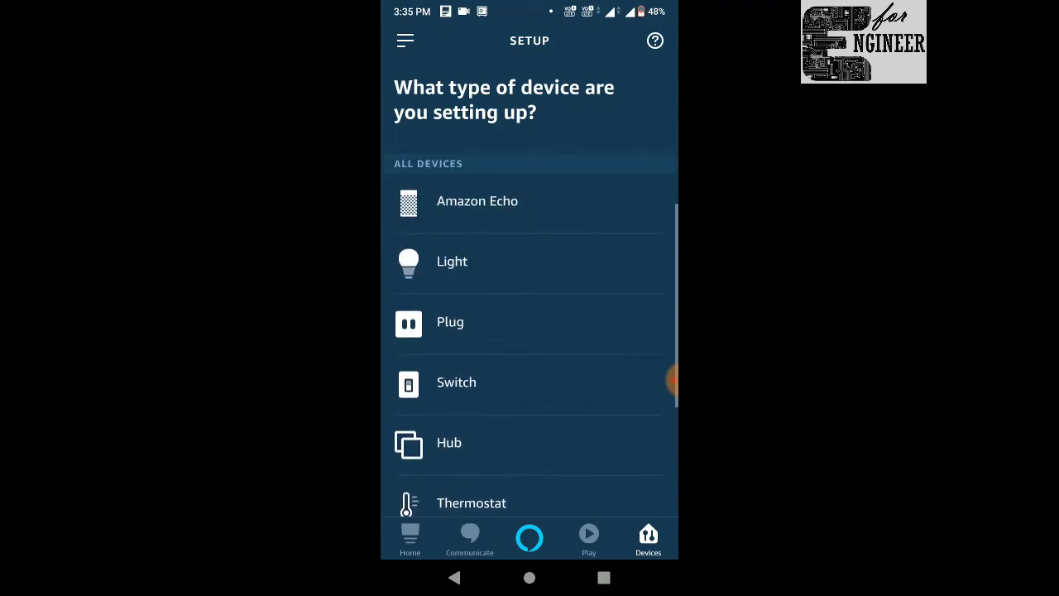
scroll(530, 331, "up", 2)
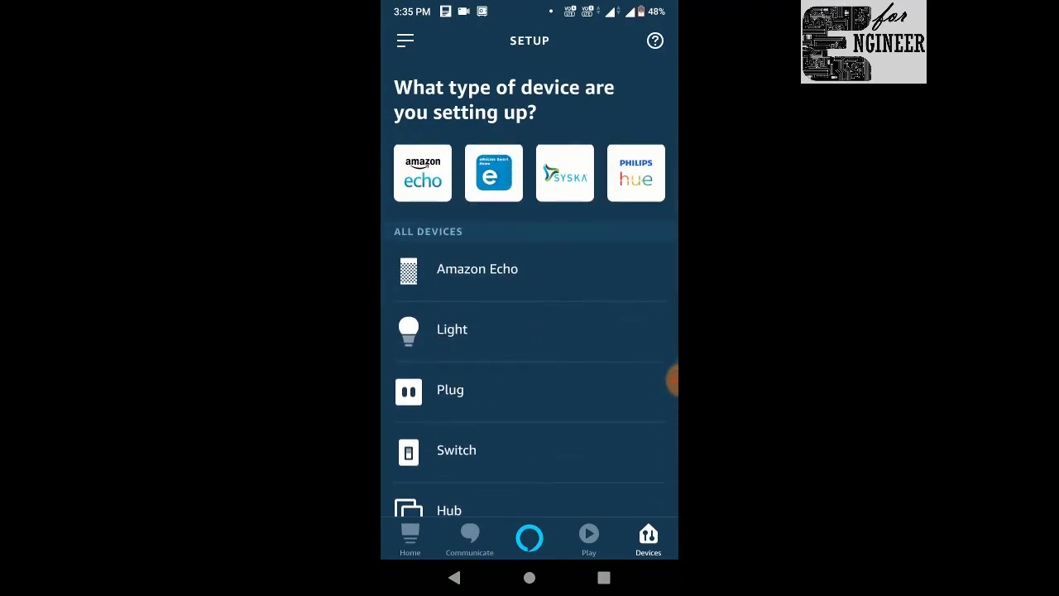
left_click(478, 269)
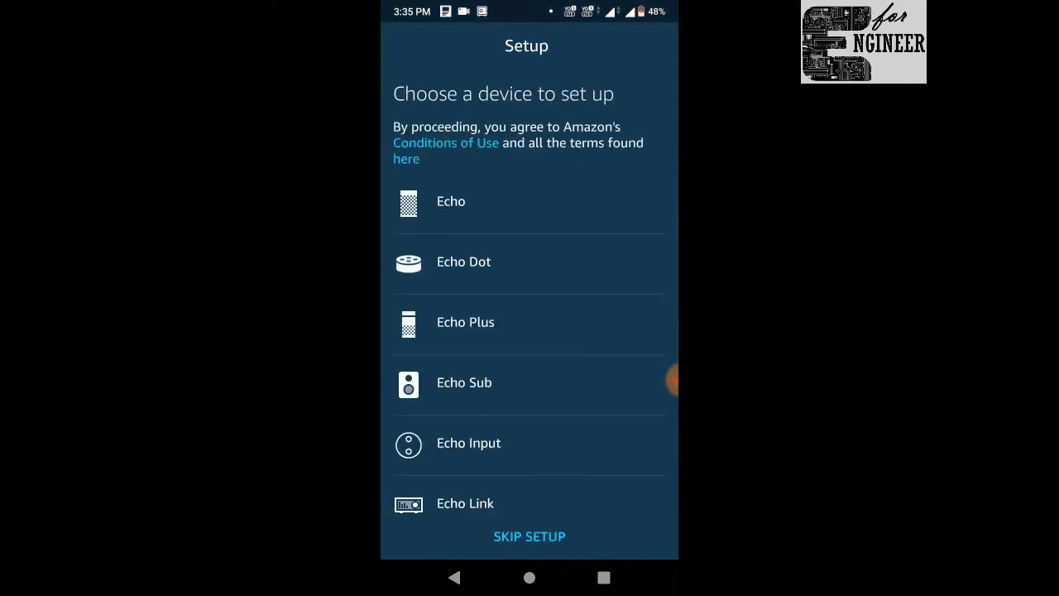
scroll(674, 381, "down", 3)
scroll(673, 381, "down", 2)
scroll(673, 382, "up", 4)
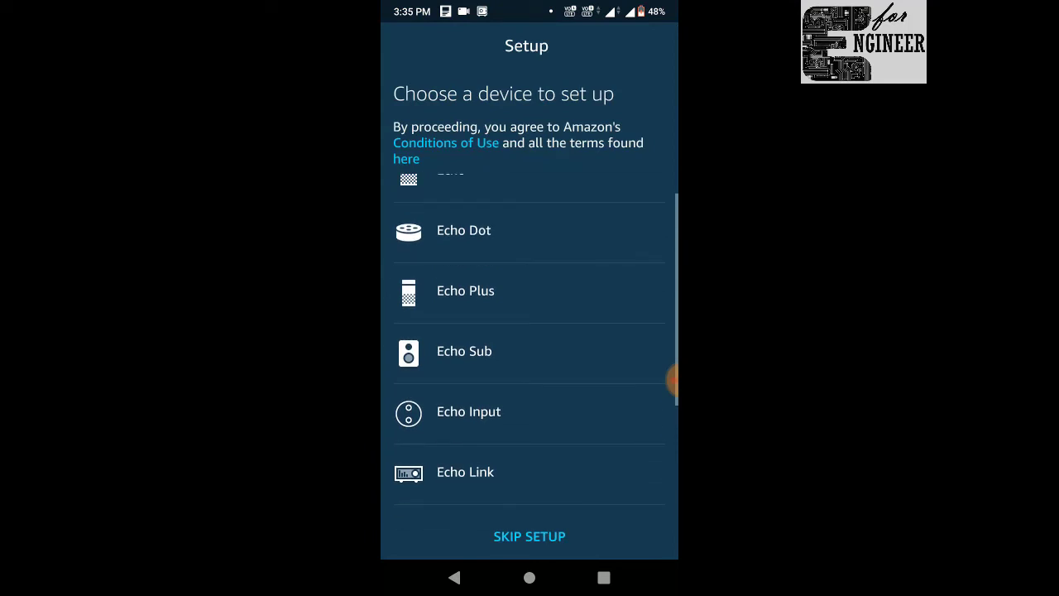
scroll(673, 381, "up", 1)
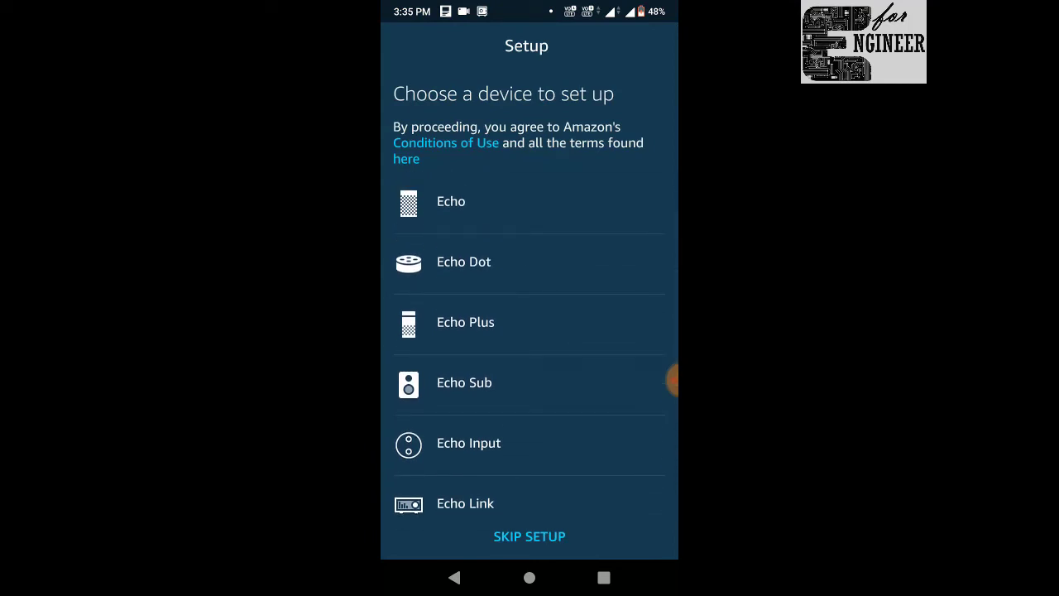
left_click(463, 262)
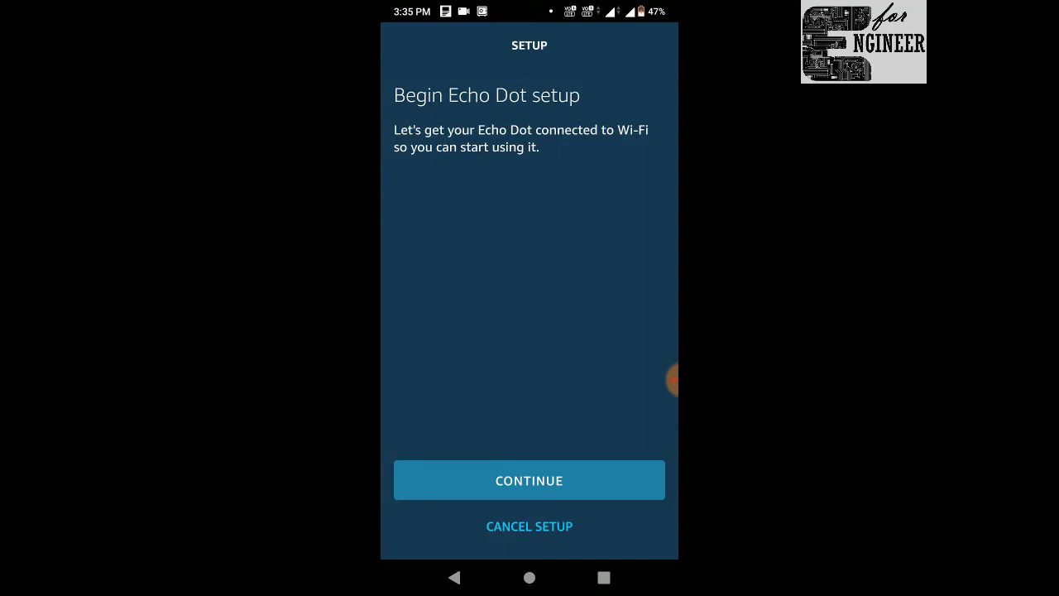
- Begin Echo Dot setup and allow Alexa to use the phone's location
left_click(529, 480)
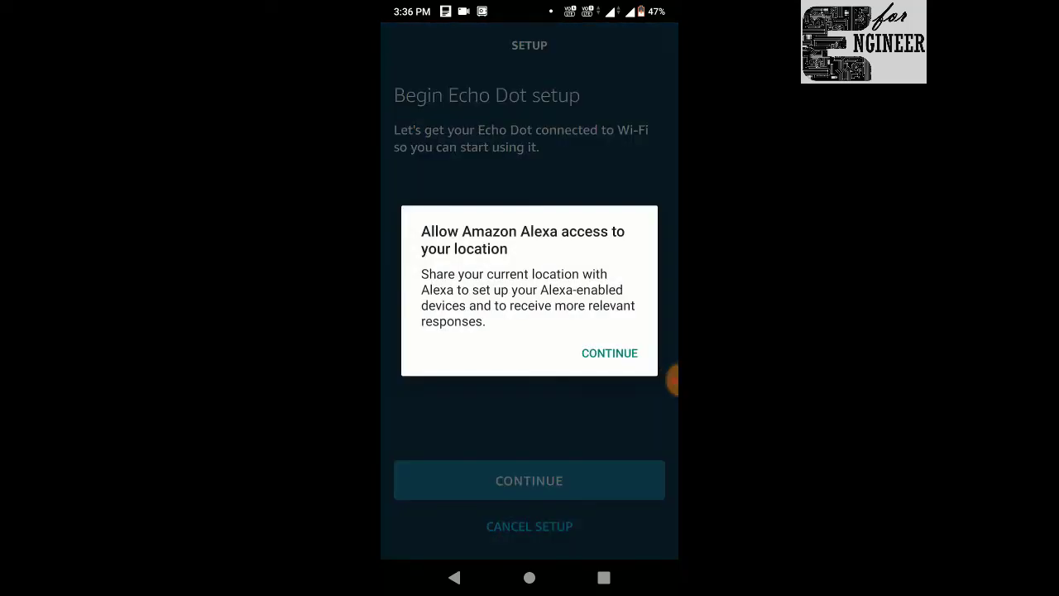
left_click(609, 353)
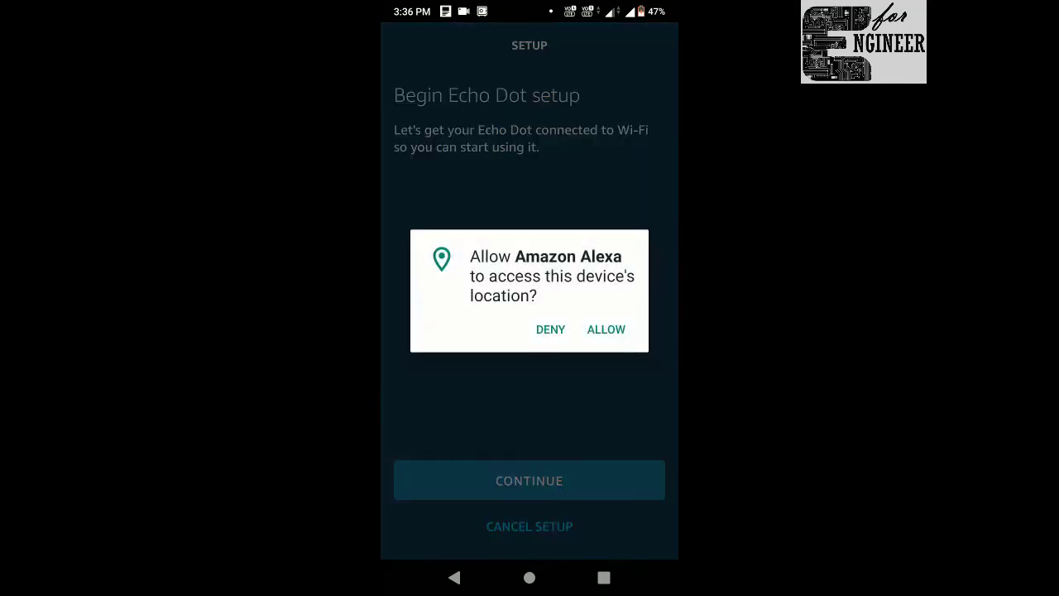
left_click(606, 329)
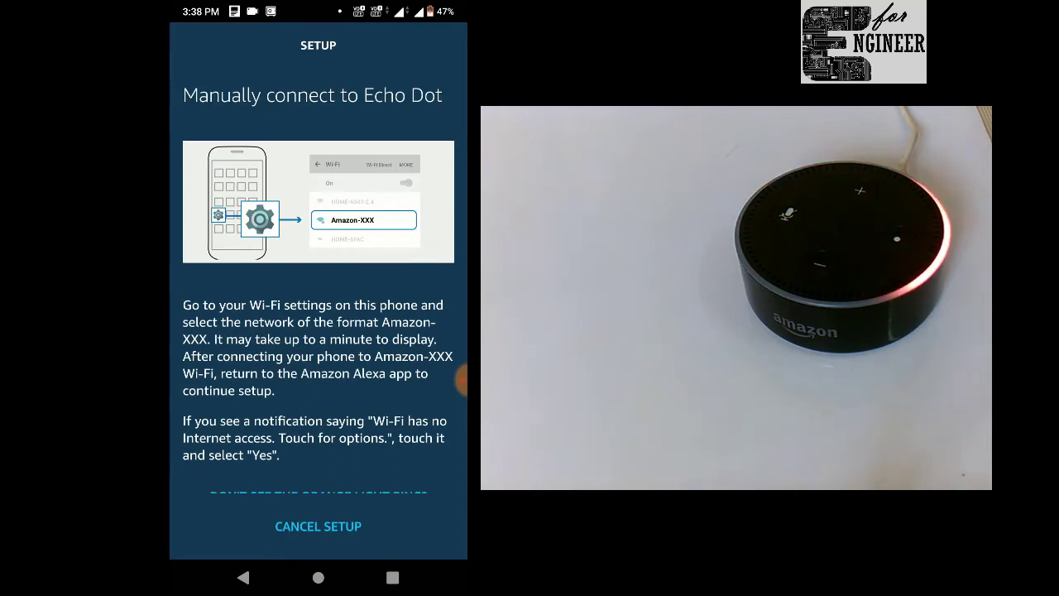
- Turn on Wi-Fi, join Amazon-6SS, and stay connected despite no internet
scroll(319, 331, "down", 1)
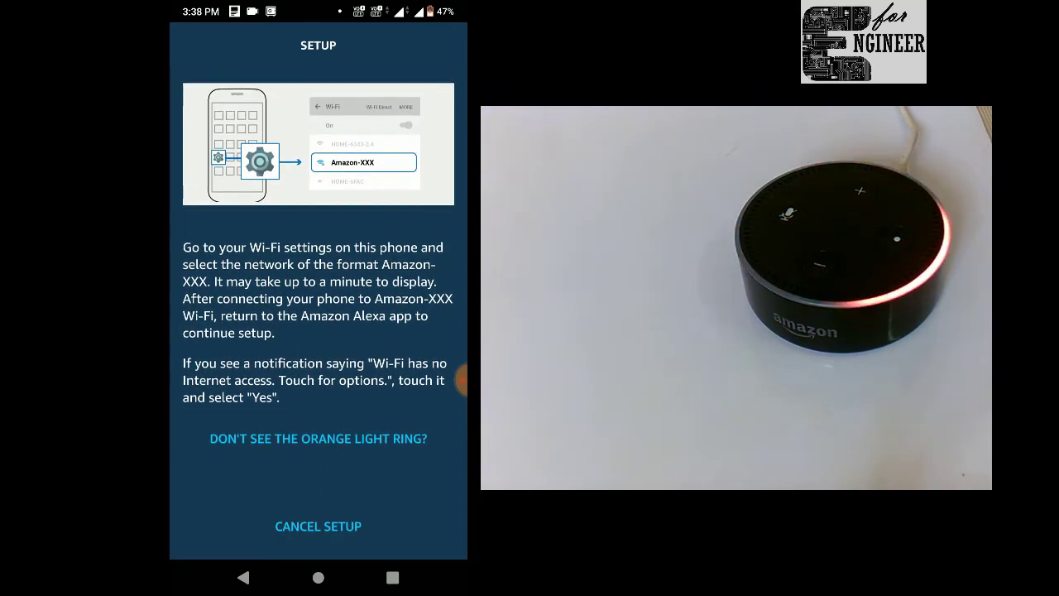
scroll(319, 290, "up", 1)
scroll(319, 290, "down", 1)
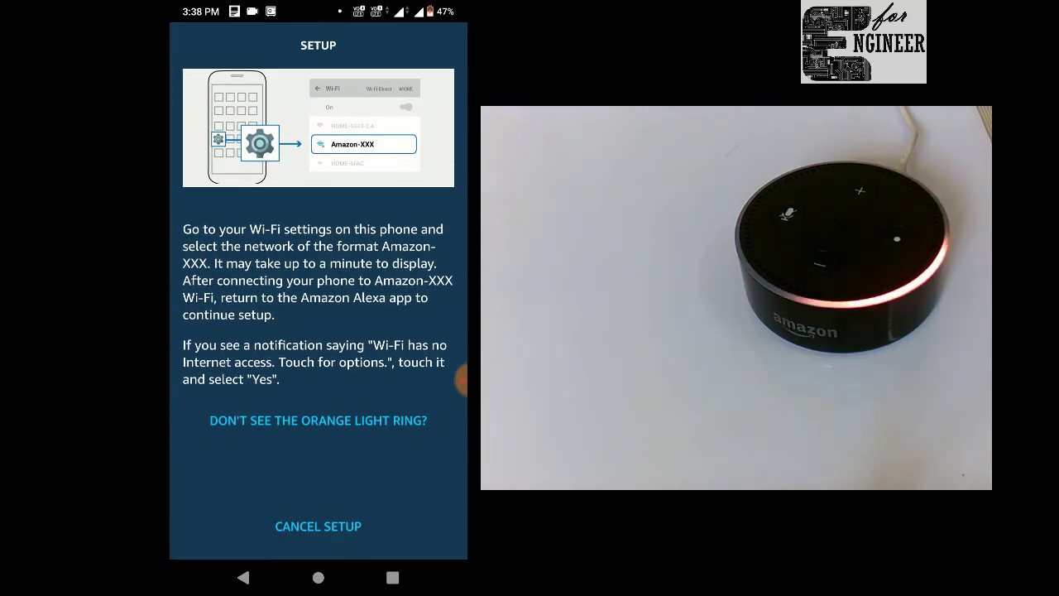
scroll(319, 289, "up", 2)
left_click_drag(319, 8, 319, 273)
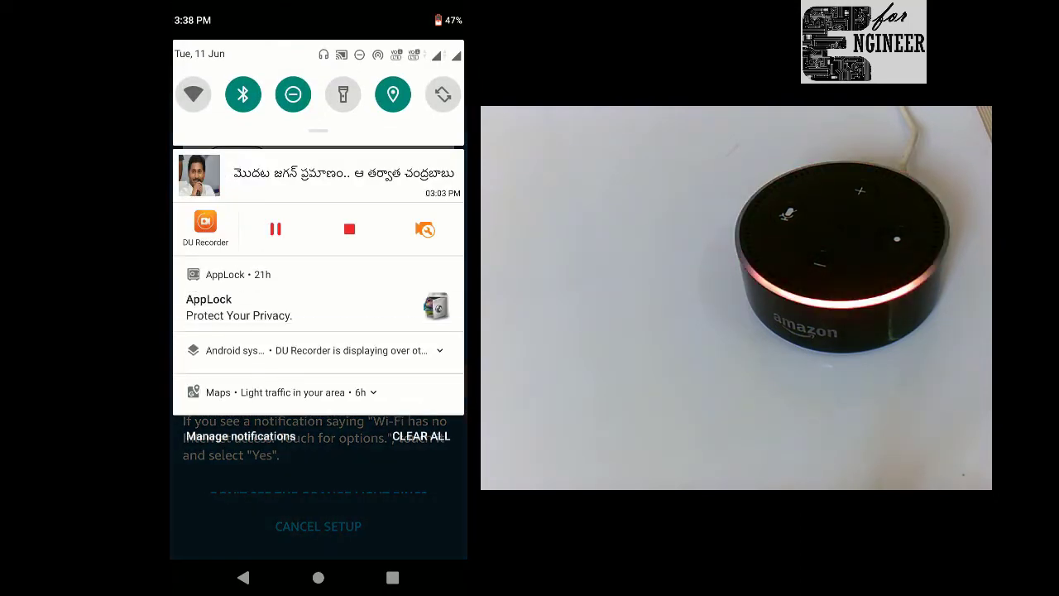
left_click(193, 94)
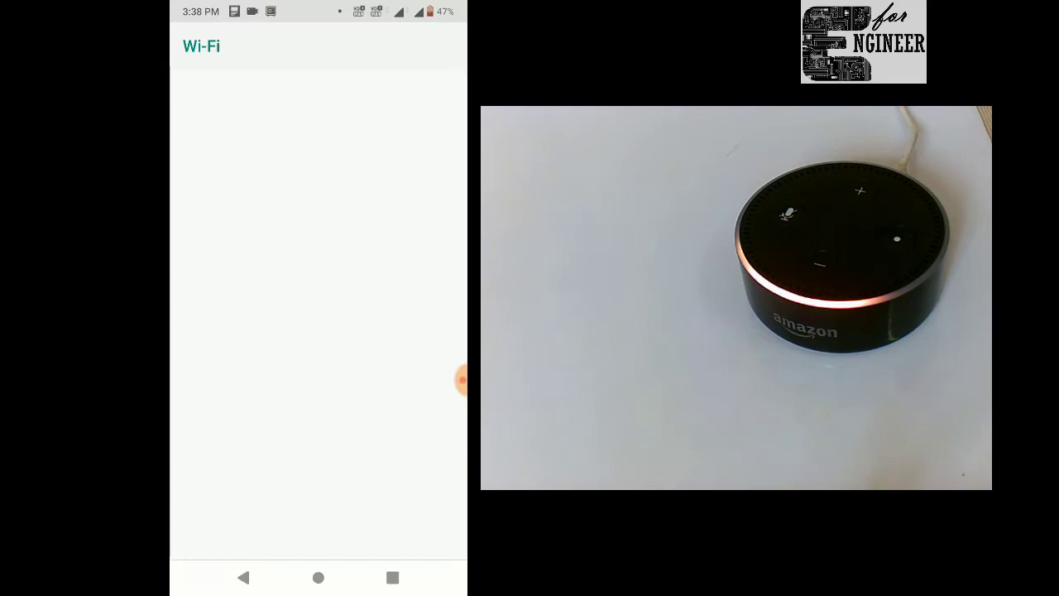
left_click(431, 92)
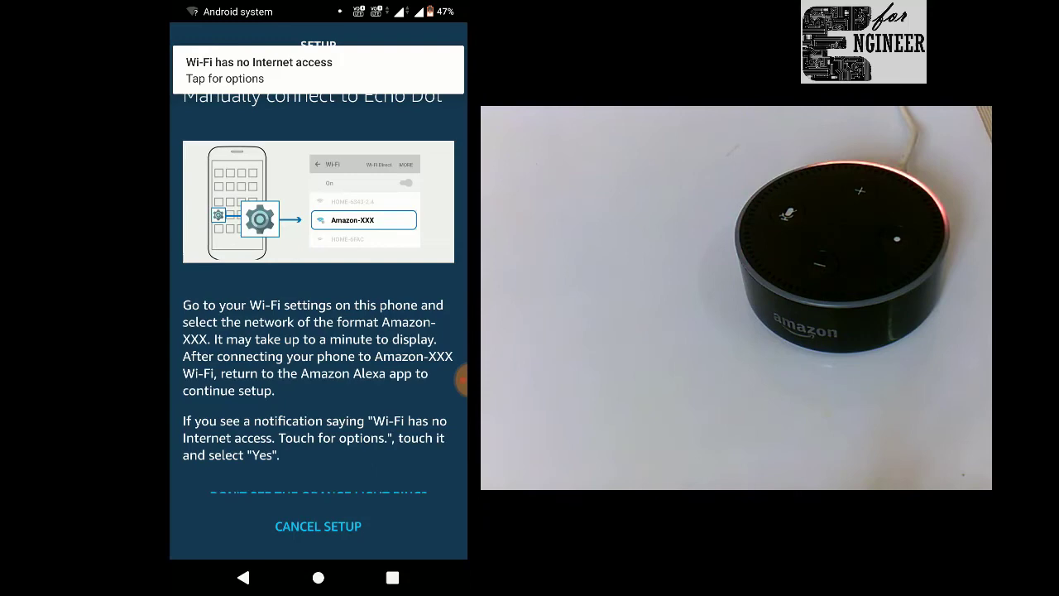
left_click(259, 71)
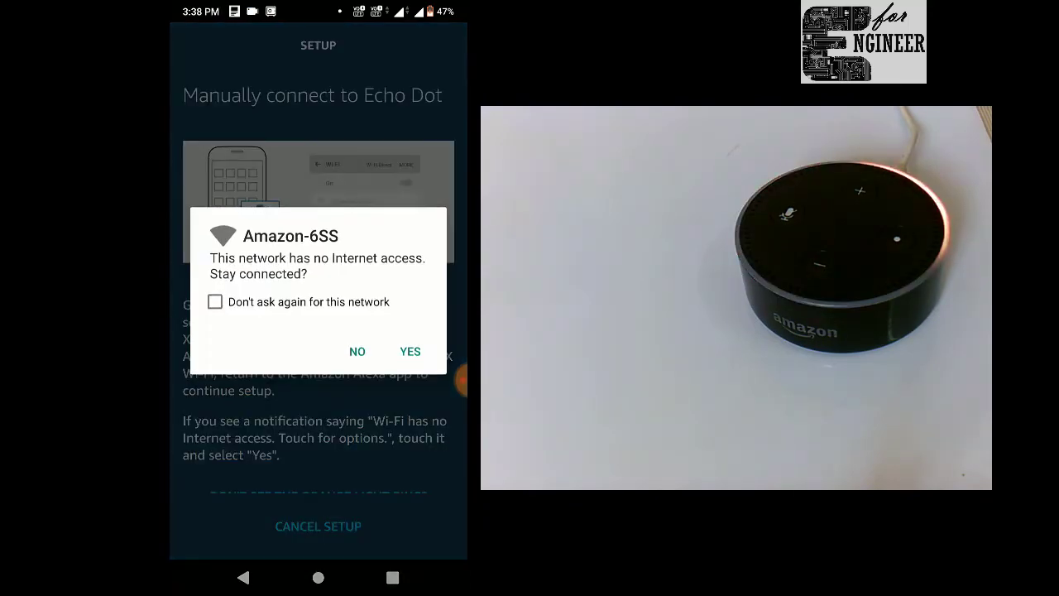
left_click(411, 351)
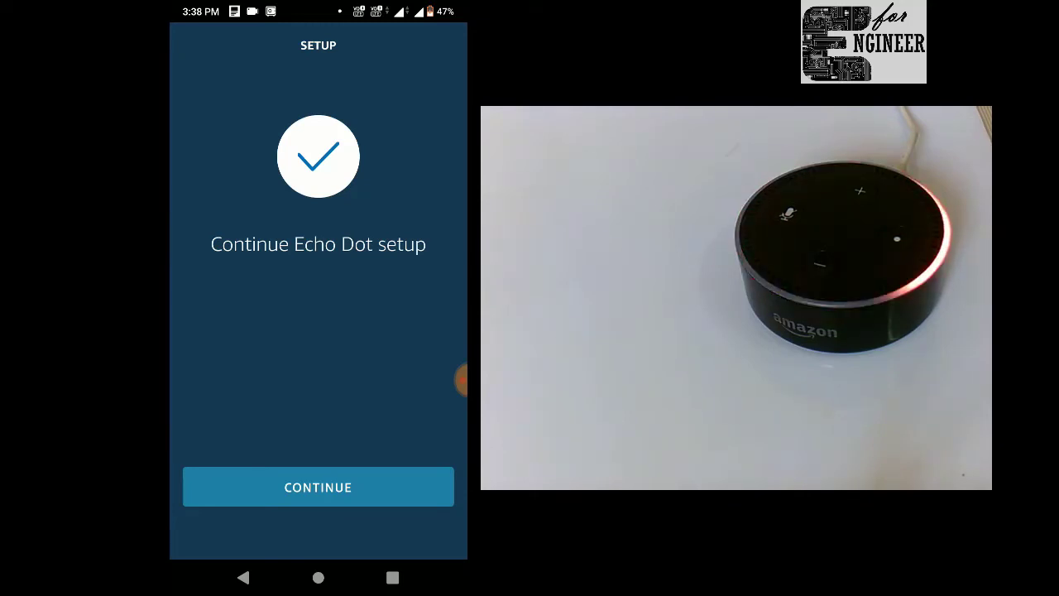
- Connect the Echo Dot to the phone hotspot 'E for Engineer' with its password
left_click(318, 486)
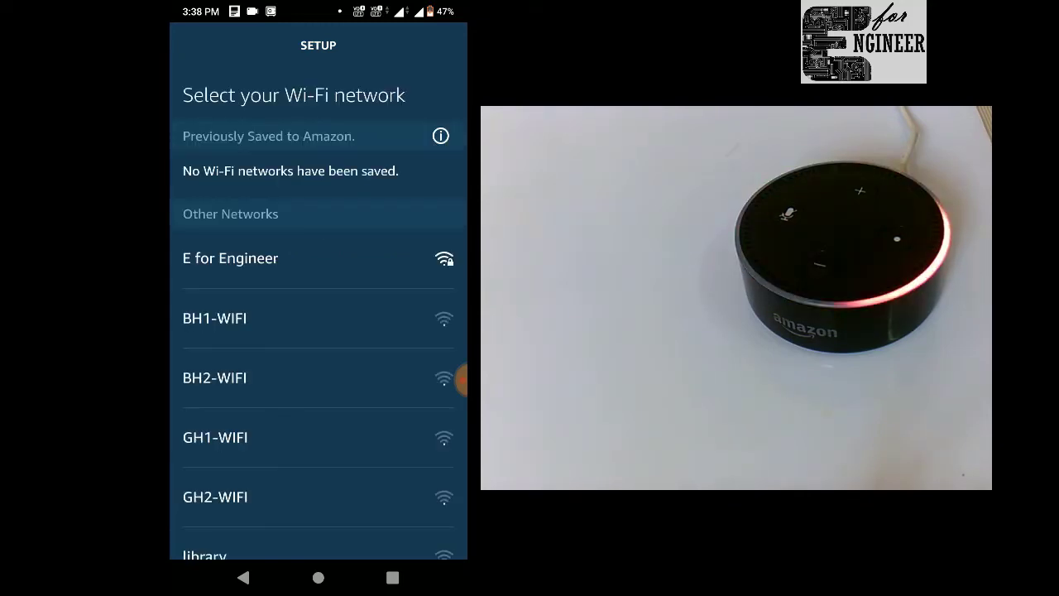
scroll(318, 331, "down", 5)
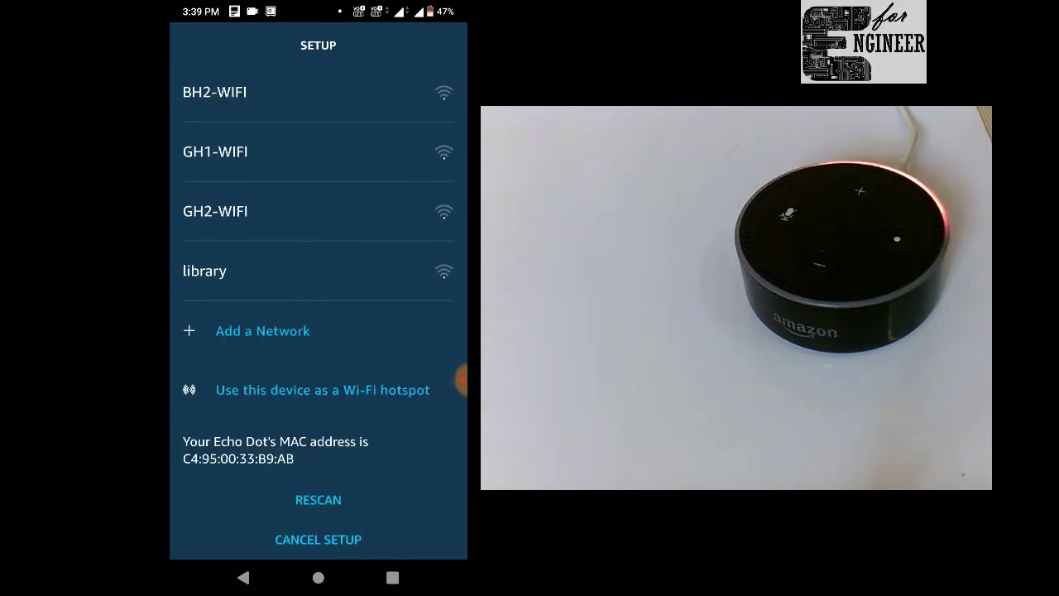
left_click(323, 390)
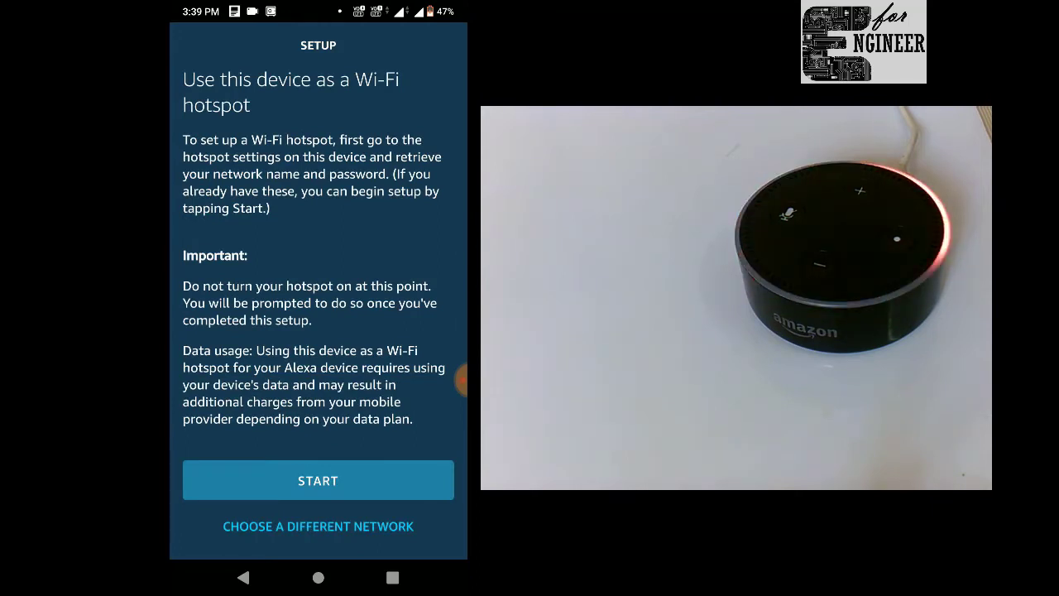
left_click(318, 480)
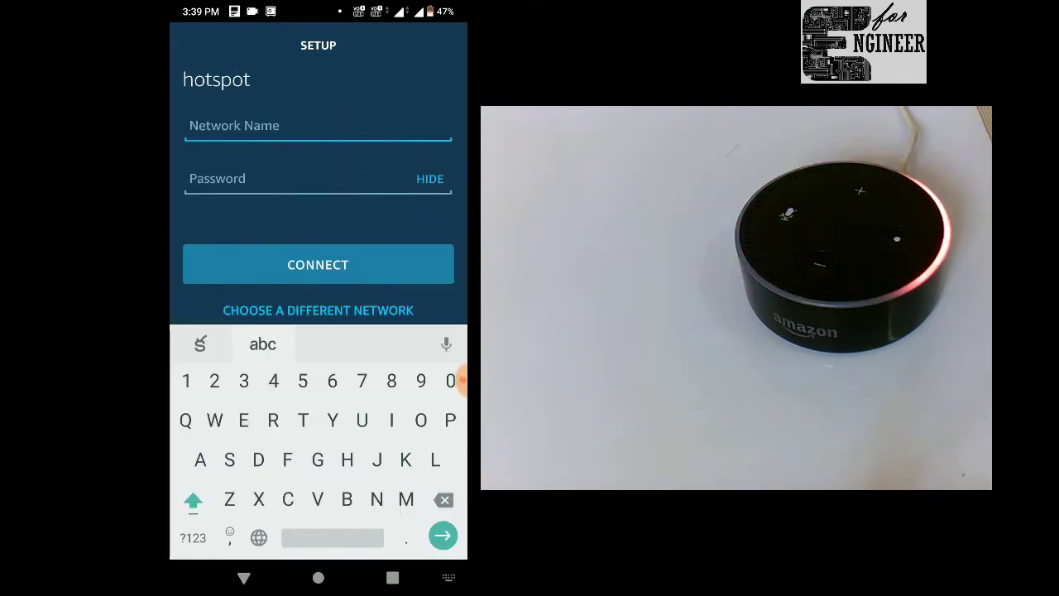
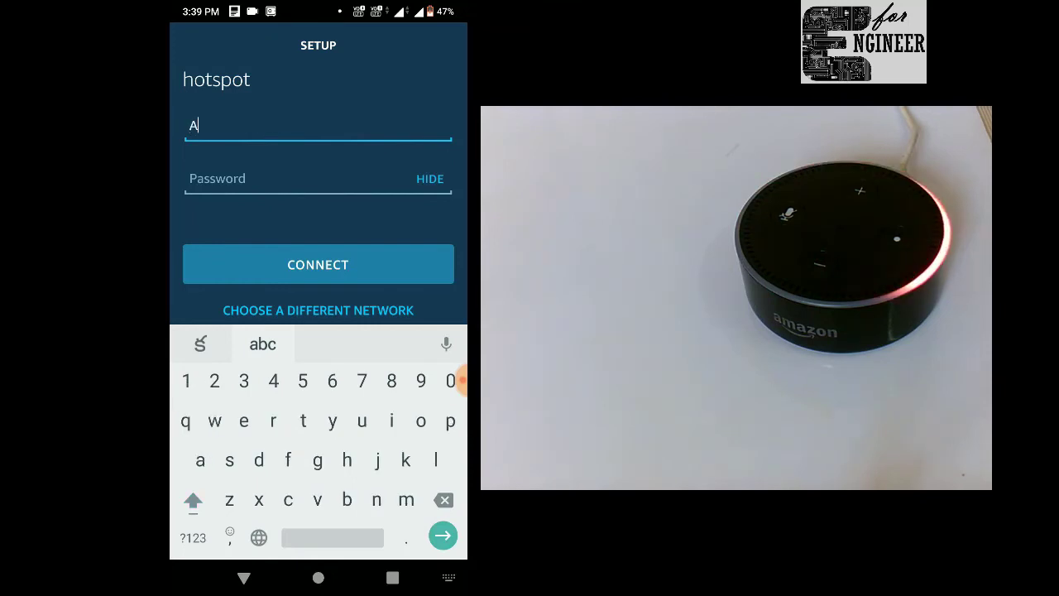
left_click(318, 177)
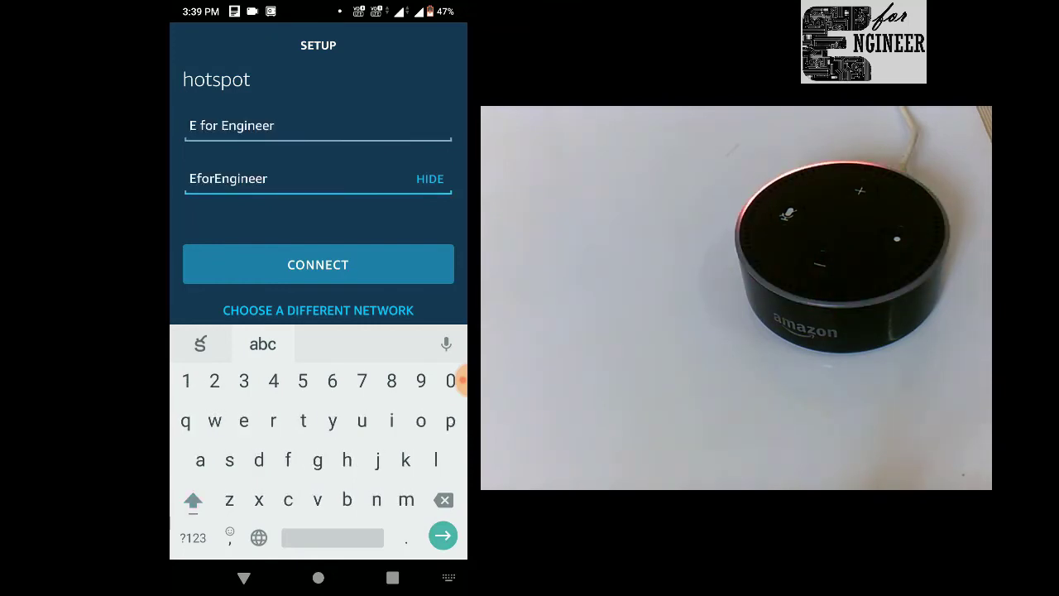
left_click(318, 264)
- Turn on the phone's Wi-Fi hotspot from quick settings and return to setup
left_click_drag(318, 10, 318, 372)
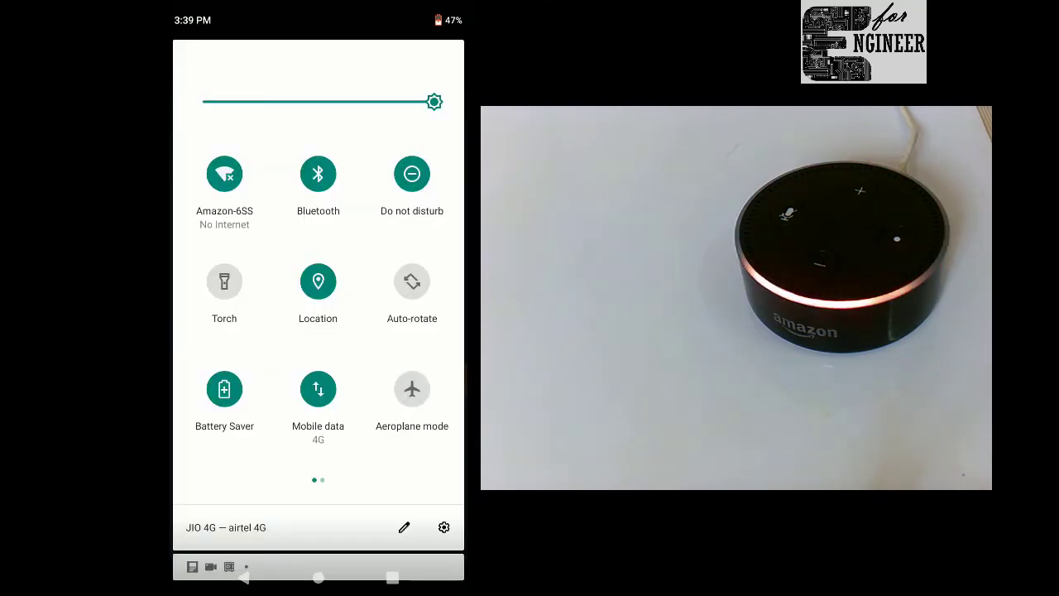
left_click_drag(397, 290, 206, 290)
left_click(224, 173)
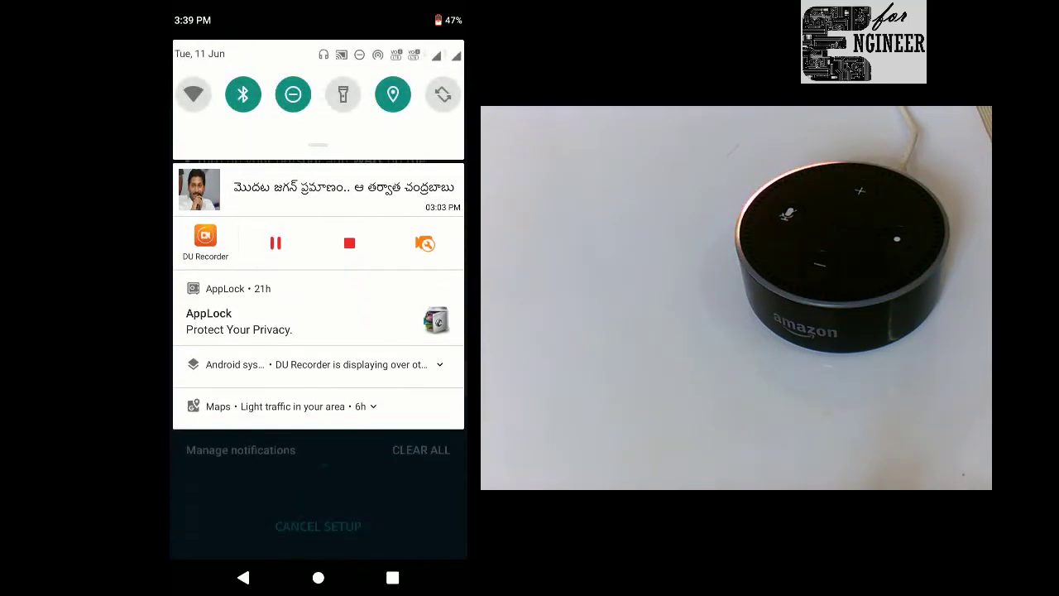
left_click_drag(318, 496, 317, 50)
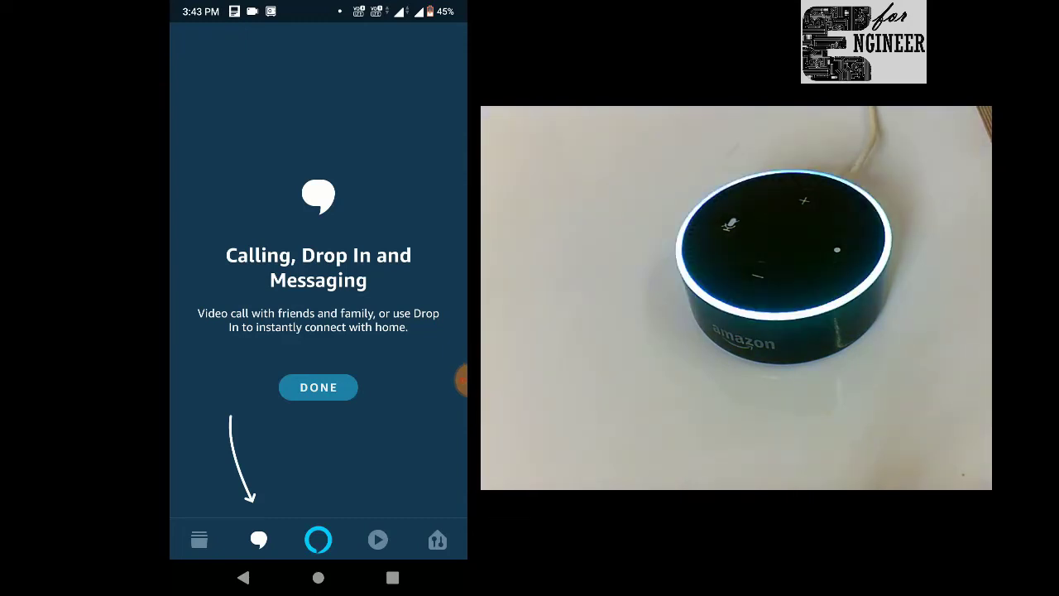
- Dismiss the Calling, Drop In and Messaging intro to reach Home
left_click(318, 387)
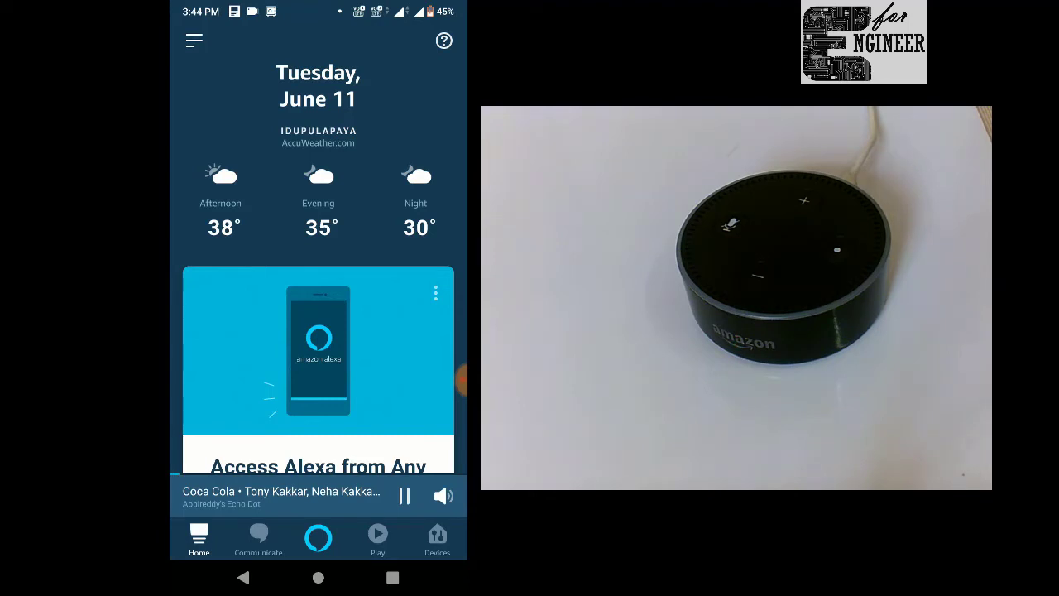
- Expand the Home mini player into the full-screen Coca Cola player
left_click(281, 495)
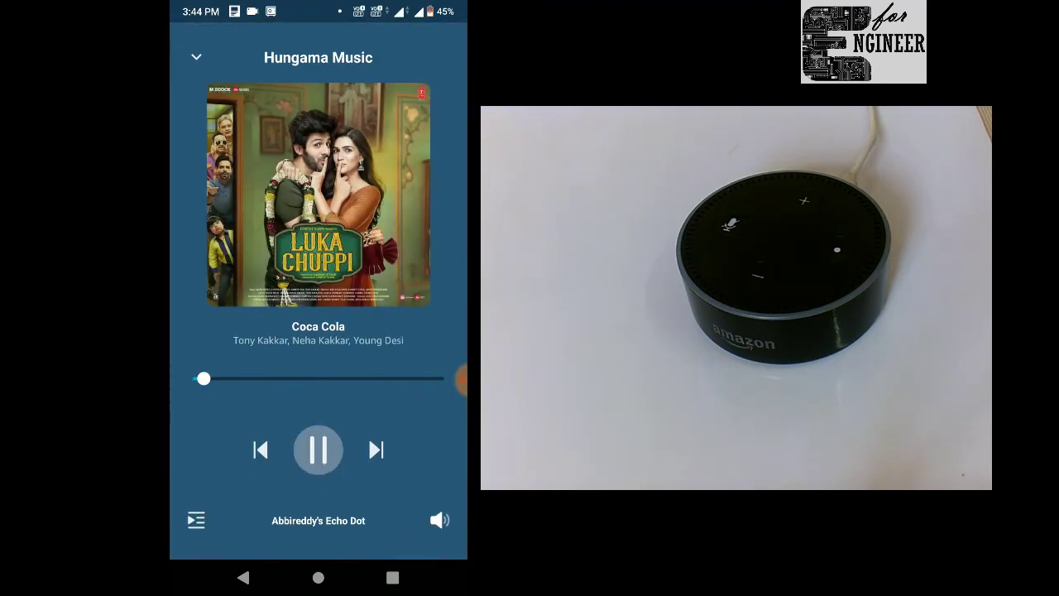